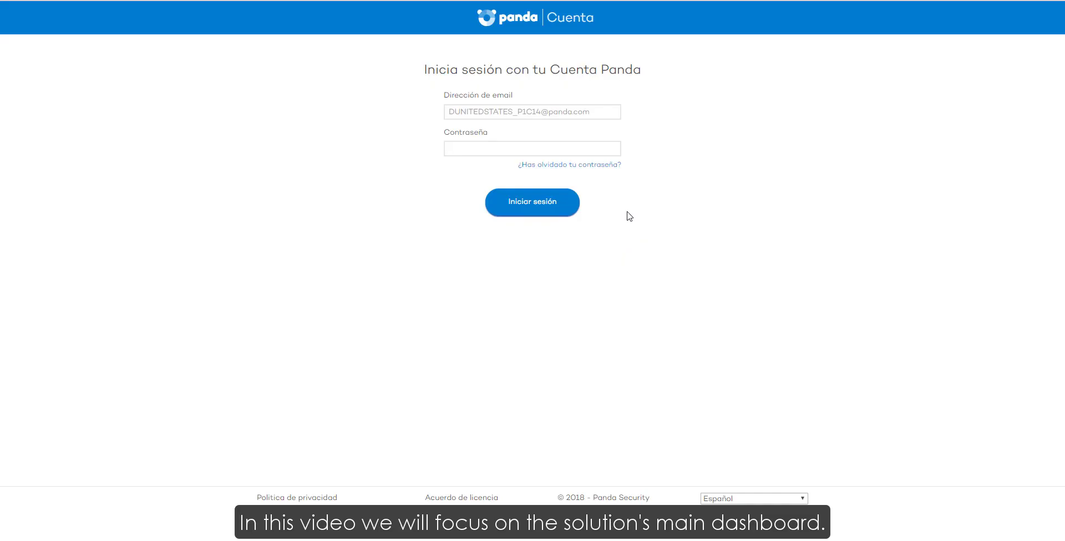
- Sign in with the account password and open the Adaptive Defense 360 With Advanced Reporting Tool demo account
{"action": "left_click", "coordinate": [505, 150]}
{"action": "key", "text": "ctrl+v"}
{"action": "left_click", "coordinate": [528, 203]}
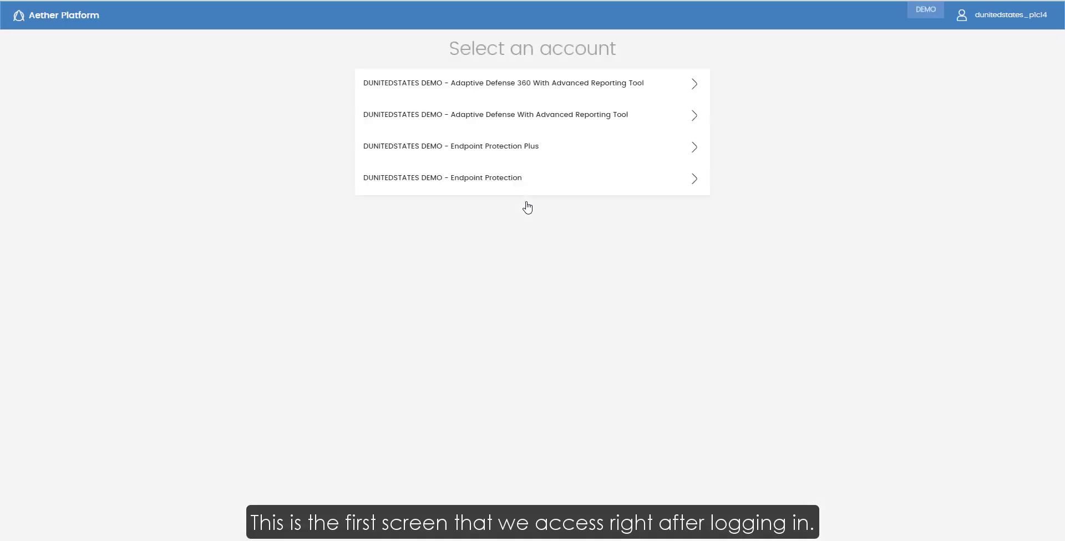
{"action": "left_click", "coordinate": [598, 89]}
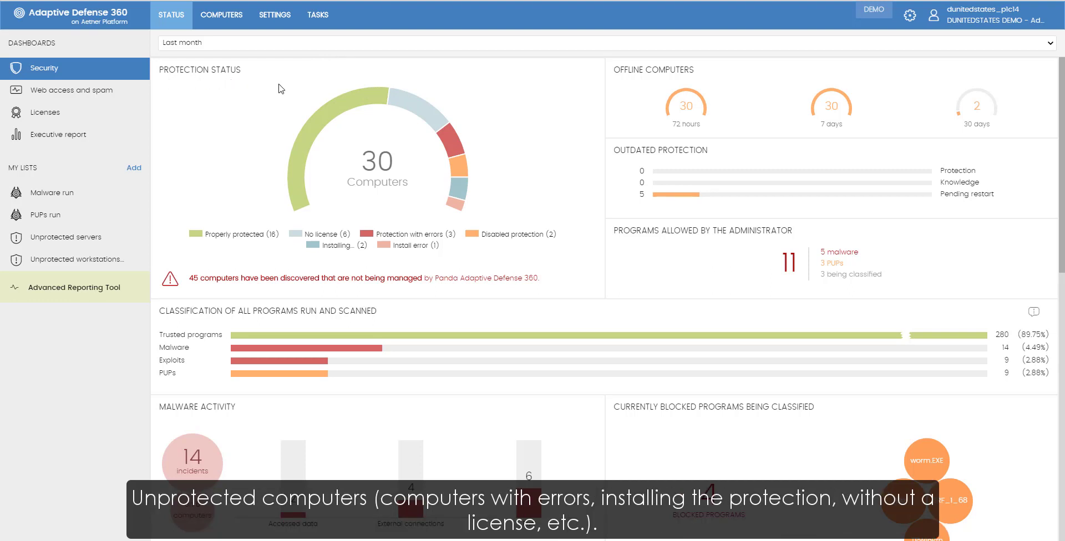
- Review the list of computers behind the Protection Status chart and return to the Security dashboard
{"action": "mouse_move", "coordinate": [316, 132]}
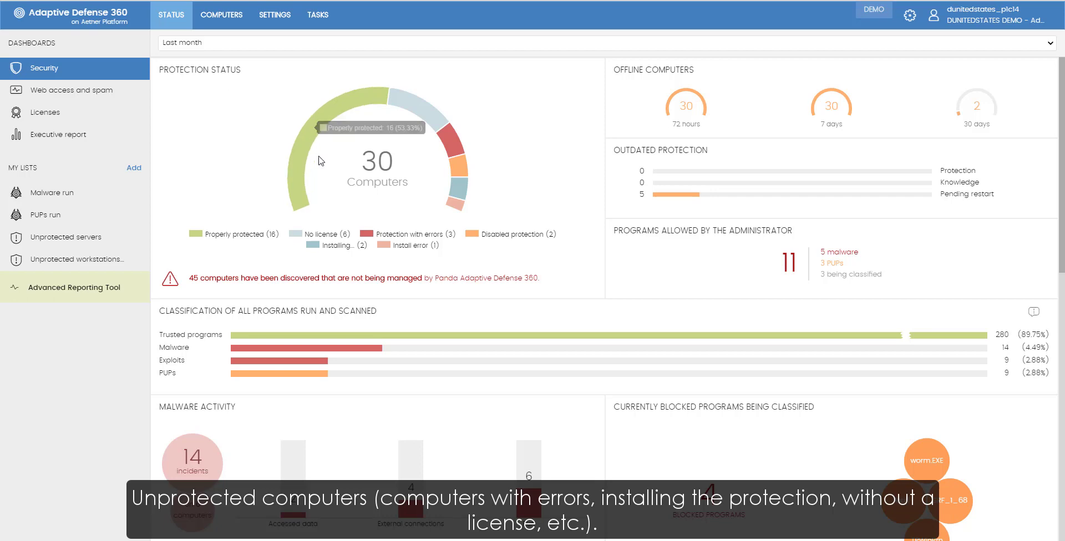
{"action": "mouse_move", "coordinate": [422, 118]}
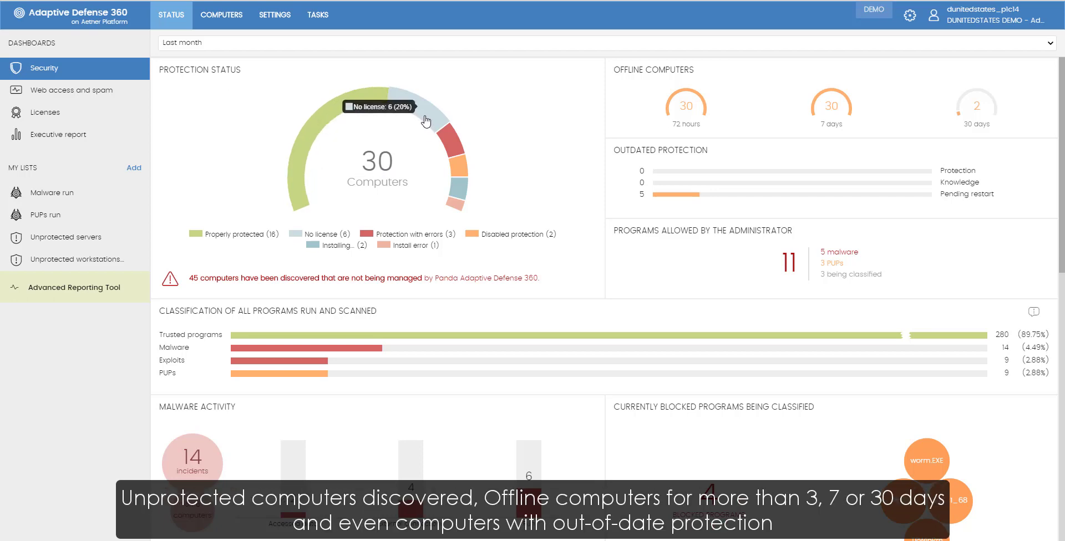
{"action": "mouse_move", "coordinate": [453, 145]}
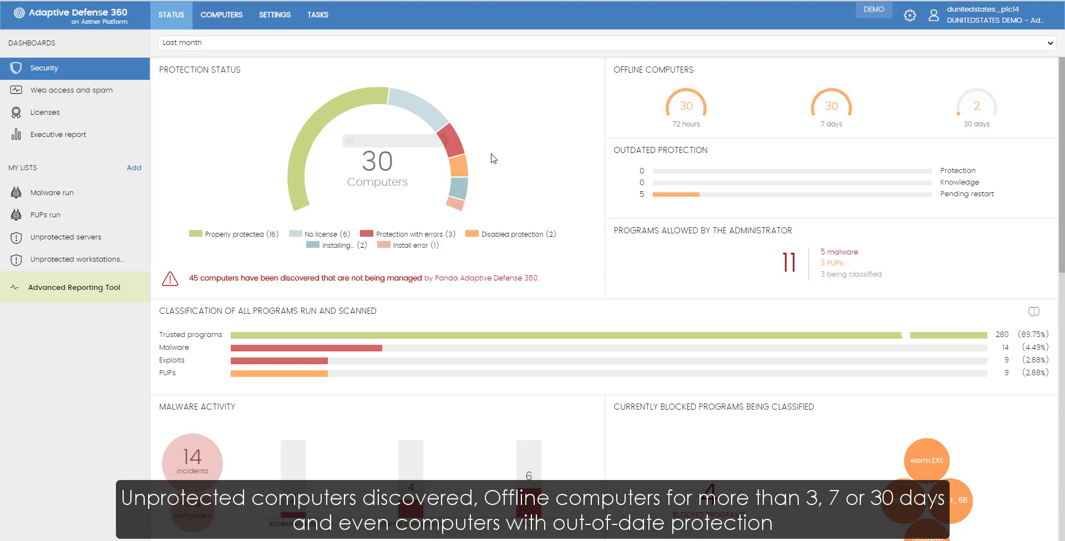
{"action": "mouse_move", "coordinate": [474, 171]}
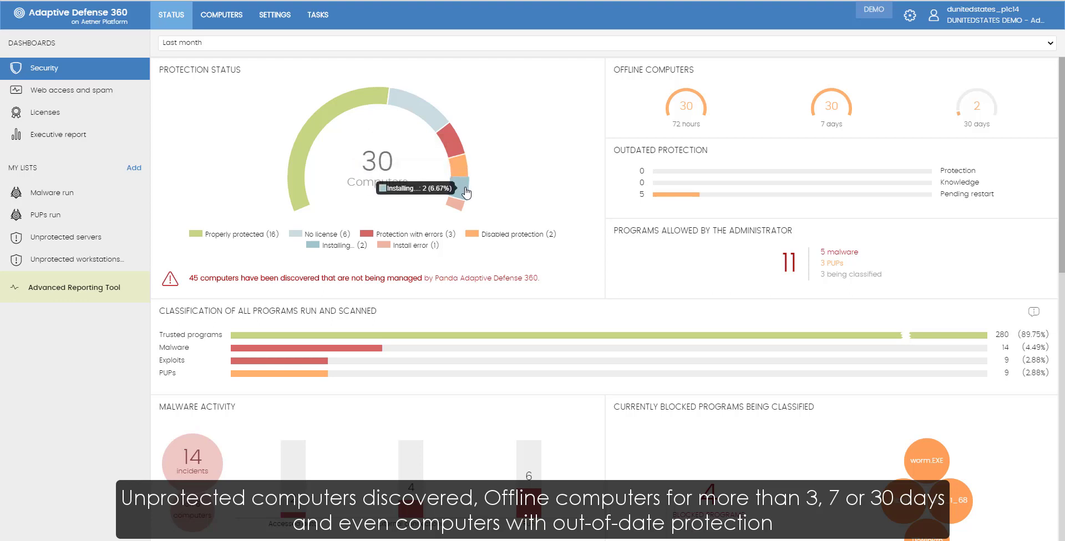
{"action": "mouse_move", "coordinate": [460, 212]}
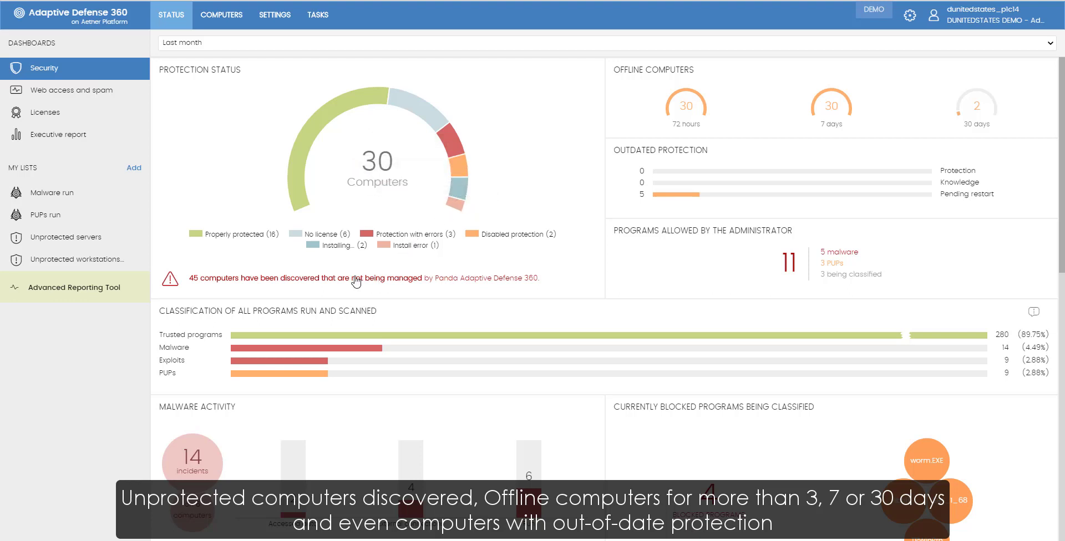
{"action": "left_click", "coordinate": [381, 172]}
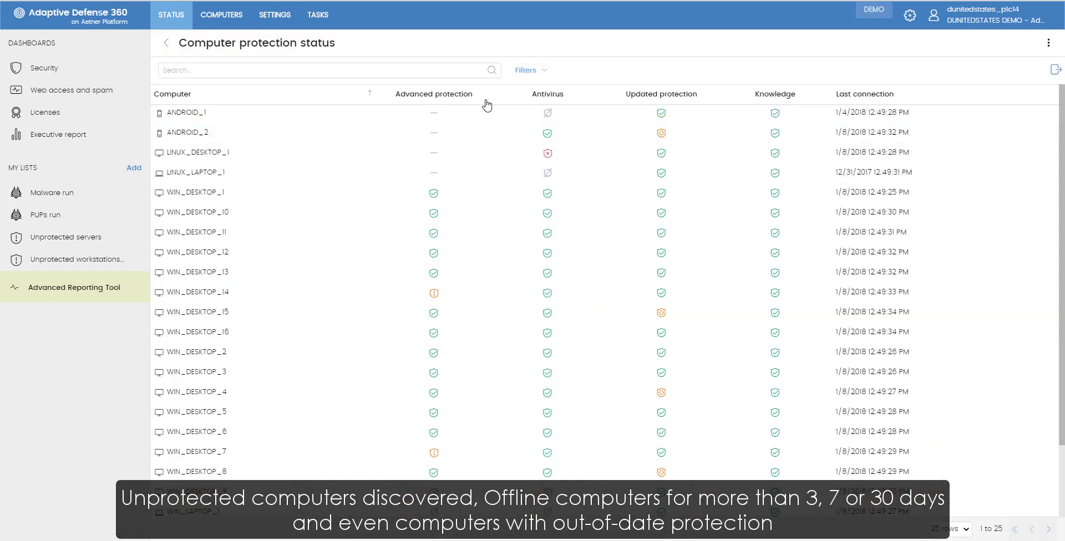
{"action": "scroll", "coordinate": [1053, 143], "scroll_direction": "down", "scroll_amount": 3}
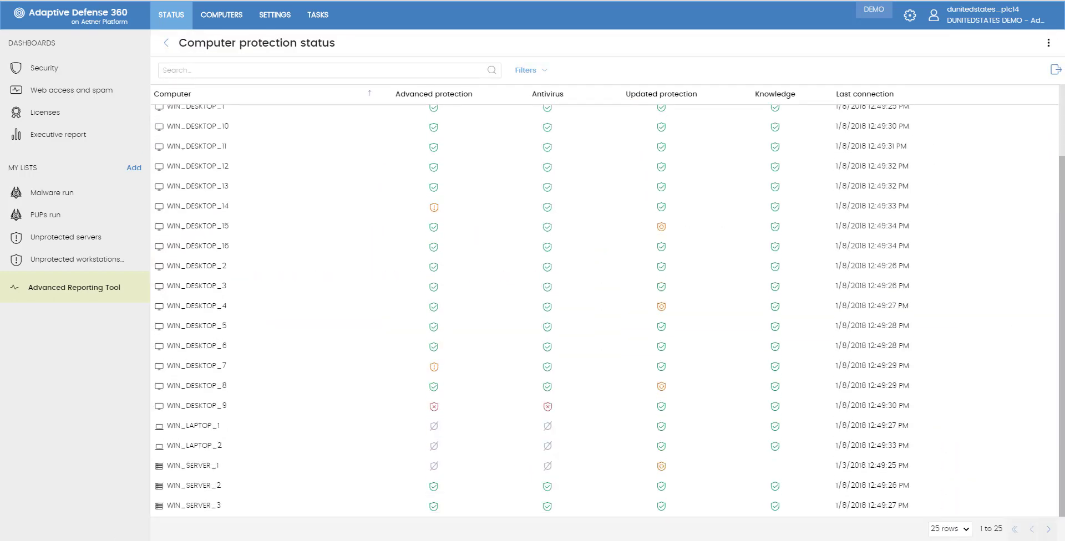
{"action": "scroll", "coordinate": [996, 111], "scroll_direction": "up", "scroll_amount": 3}
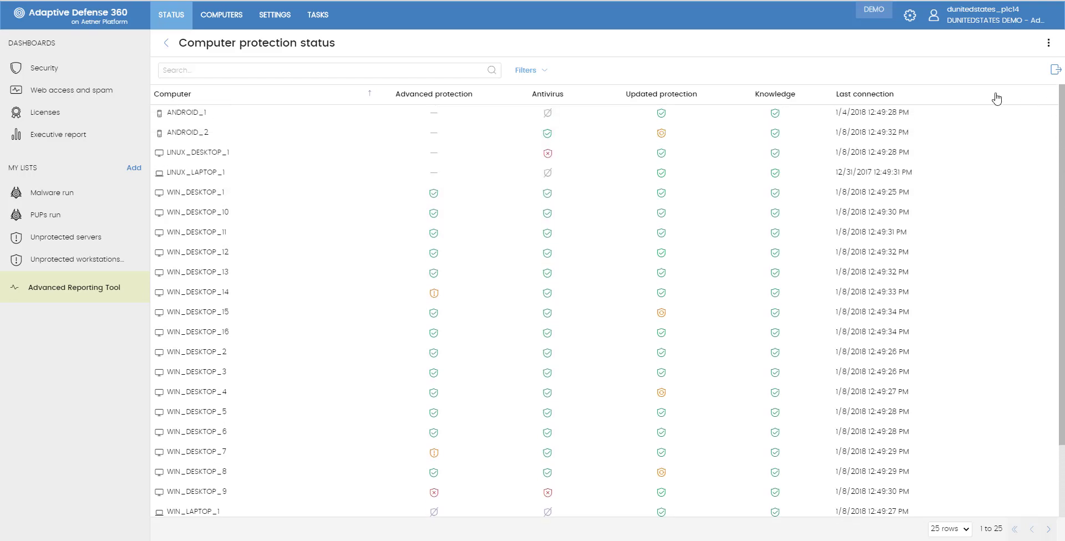
{"action": "left_click", "coordinate": [164, 44]}
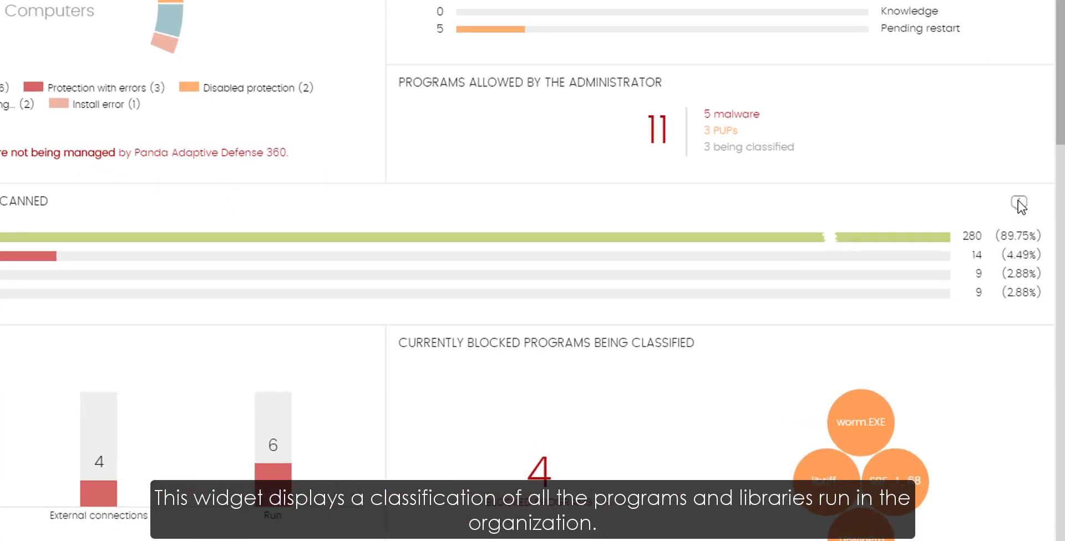
- Examine the program classification and Malware Activity widgets on the Security dashboard
{"action": "mouse_move", "coordinate": [1034, 311]}
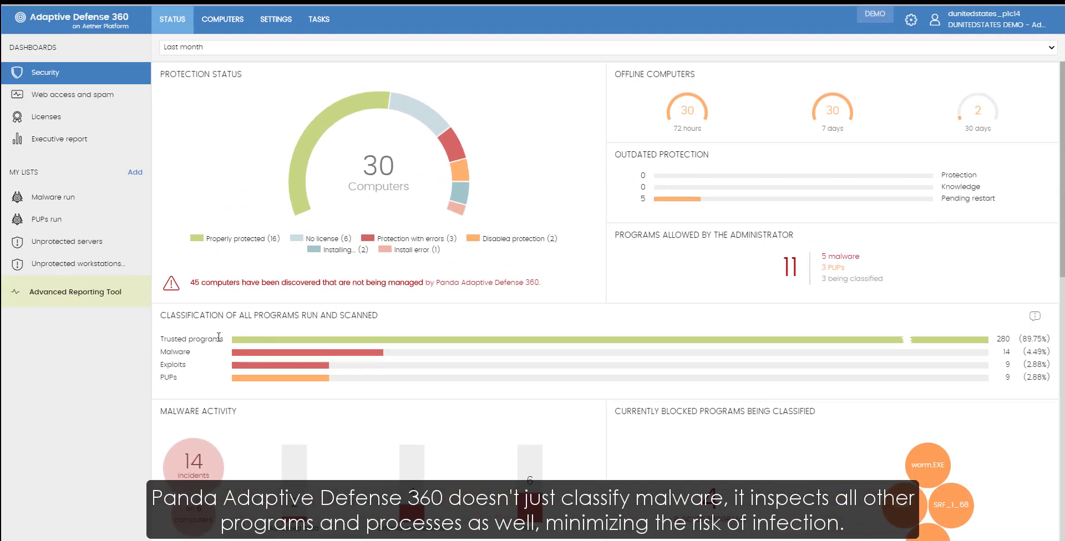
{"action": "mouse_move", "coordinate": [235, 344]}
{"action": "mouse_move", "coordinate": [289, 382]}
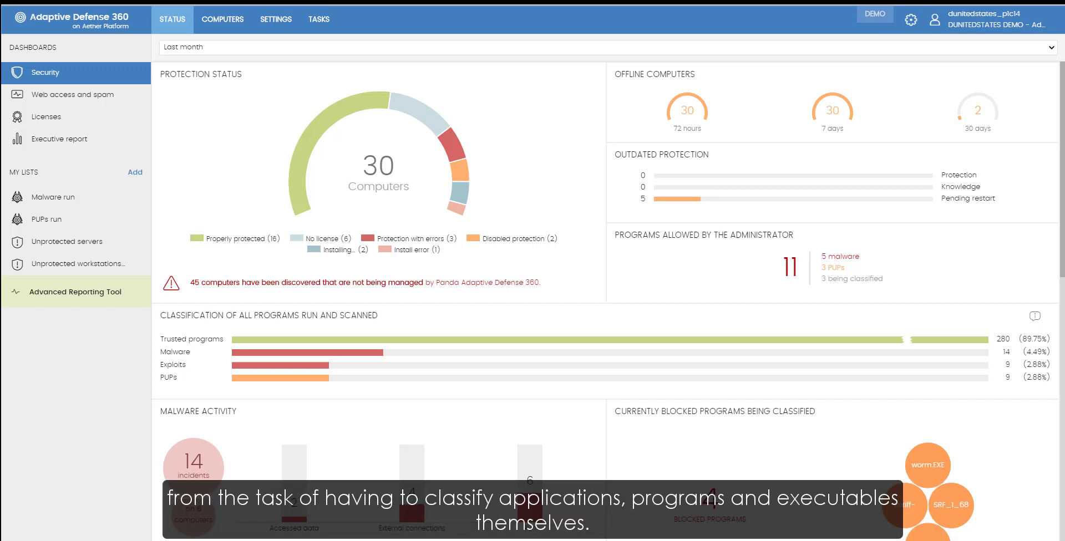
{"action": "scroll", "coordinate": [1063, 255], "scroll_direction": "down", "scroll_amount": 1}
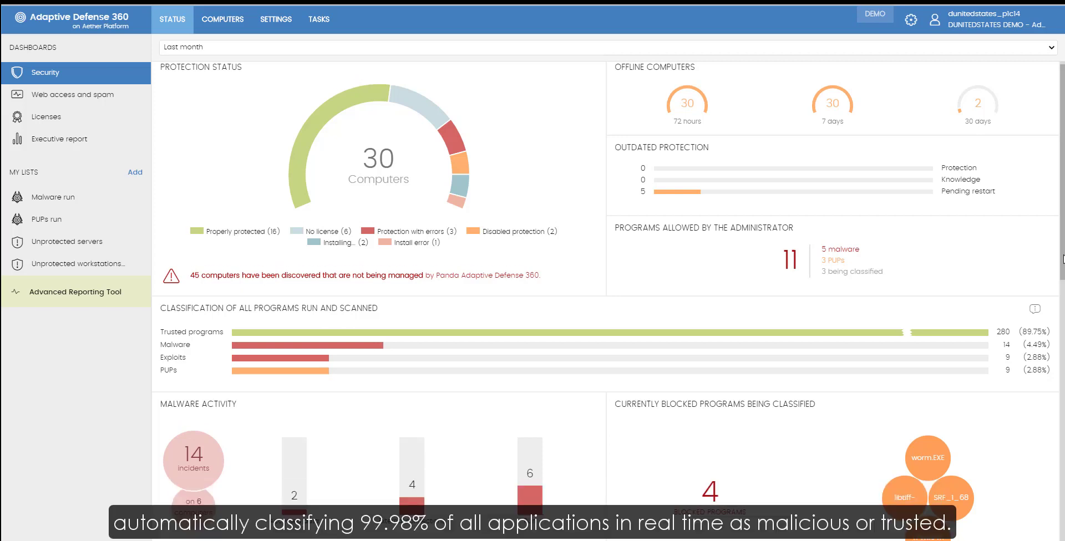
{"action": "scroll", "coordinate": [1063, 256], "scroll_direction": "down", "scroll_amount": 1}
{"action": "left_click_drag", "start_coordinate": [1063, 259], "coordinate": [1060, 402]}
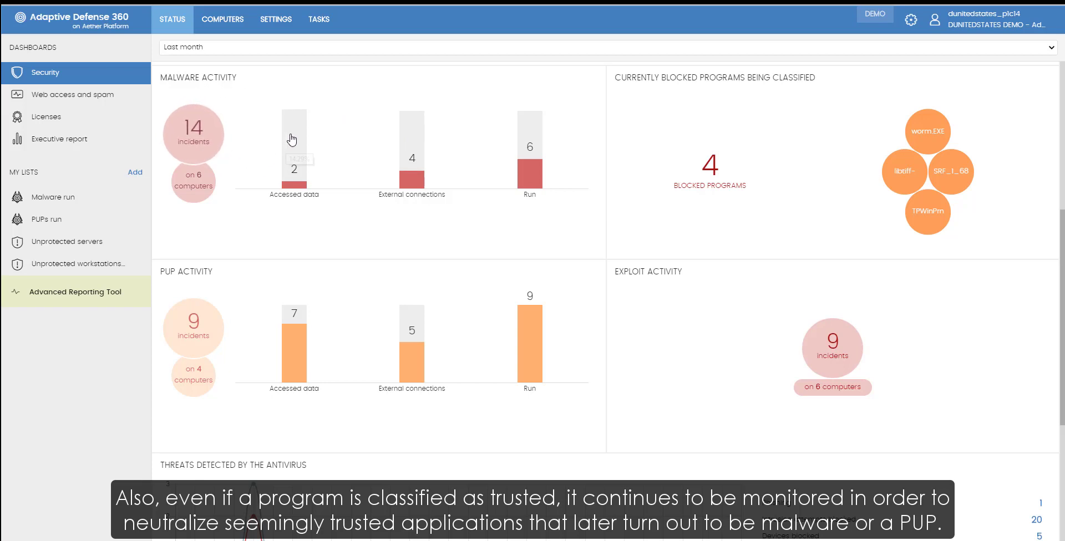
{"action": "mouse_move", "coordinate": [292, 137]}
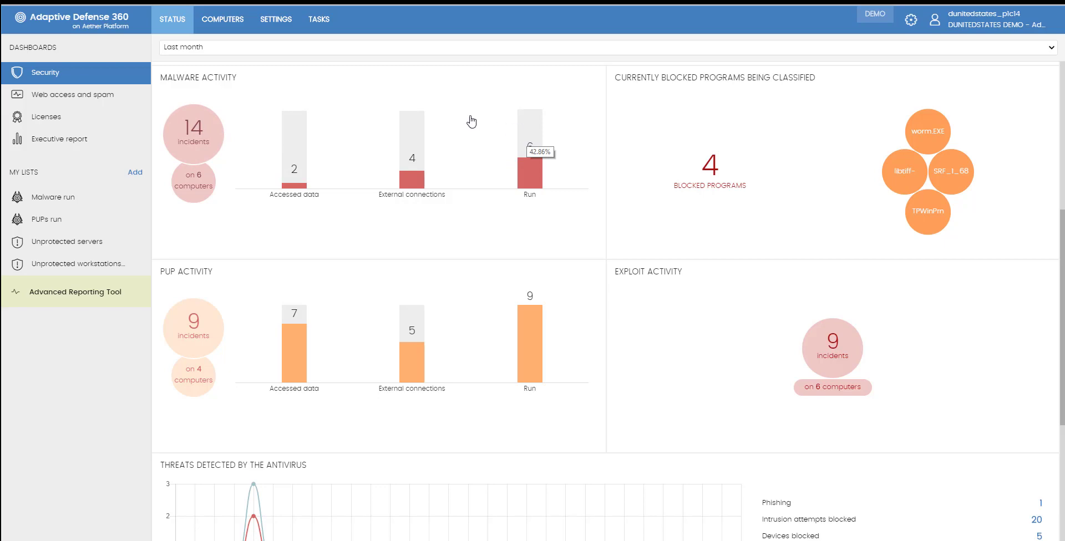
- Open the Trj/CI.A detection on WIN_DESKTOP_1 from the malware incidents list and review its forensic details
{"action": "left_click", "coordinate": [193, 139]}
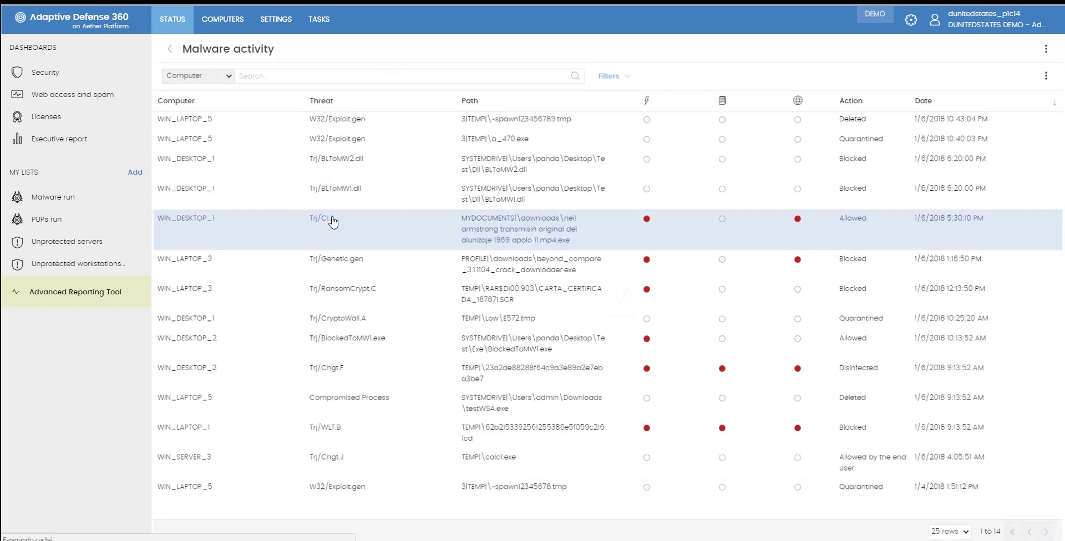
{"action": "left_click", "coordinate": [333, 222]}
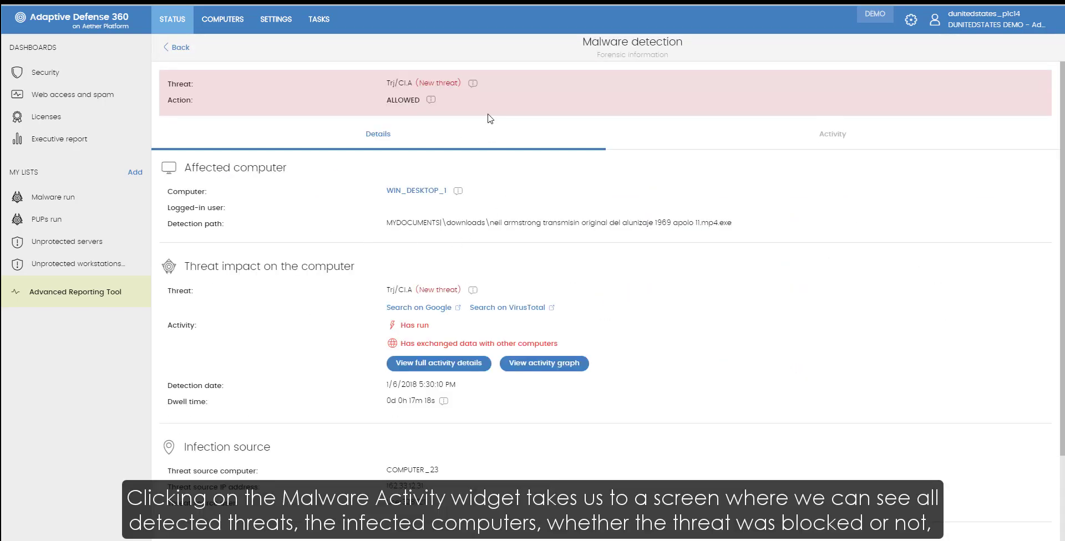
{"action": "mouse_move", "coordinate": [472, 83]}
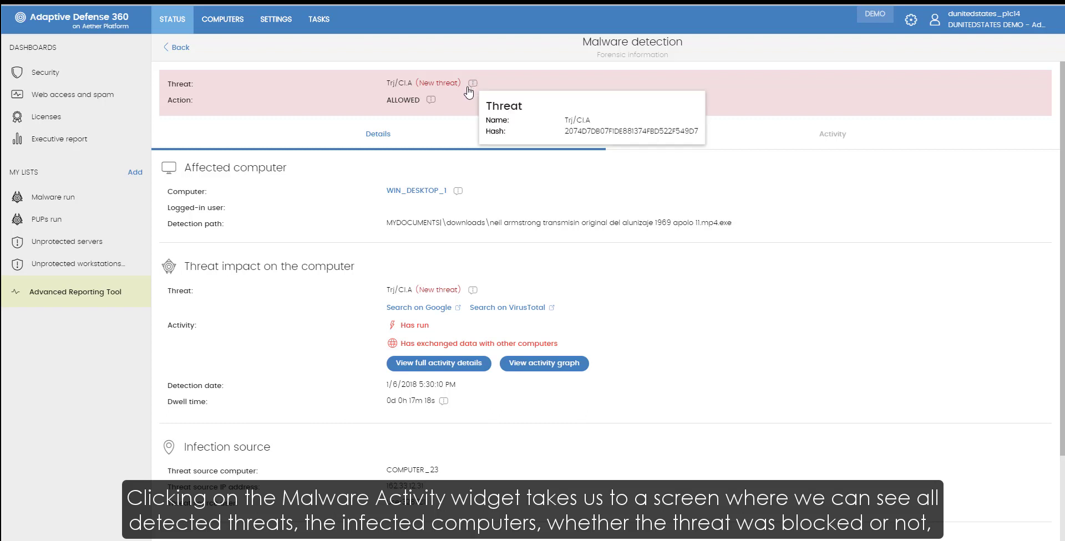
{"action": "mouse_move", "coordinate": [431, 104]}
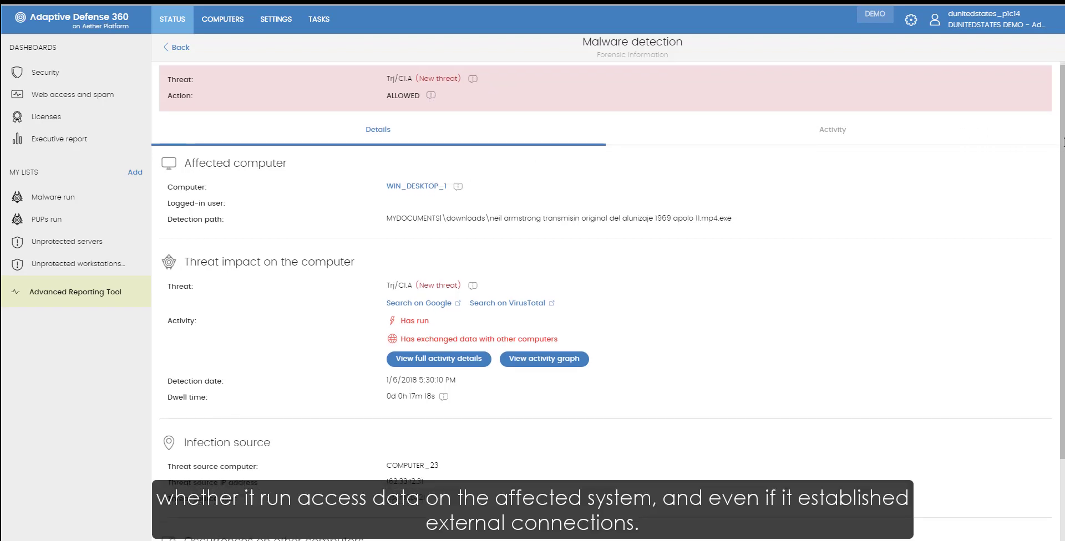
{"action": "scroll", "coordinate": [608, 301], "scroll_direction": "down", "scroll_amount": 2}
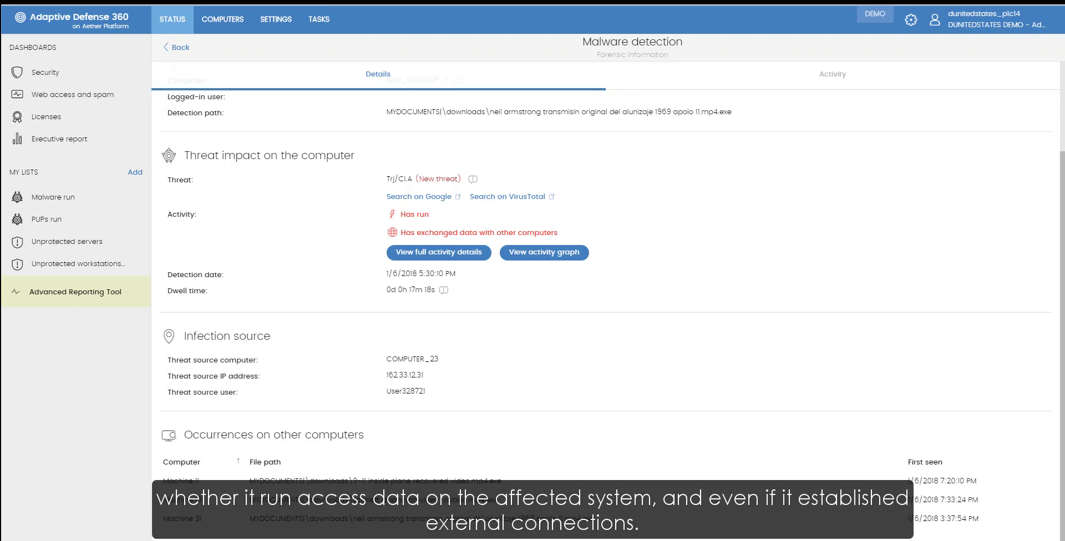
{"action": "scroll", "coordinate": [1061, 124], "scroll_direction": "up", "scroll_amount": 2}
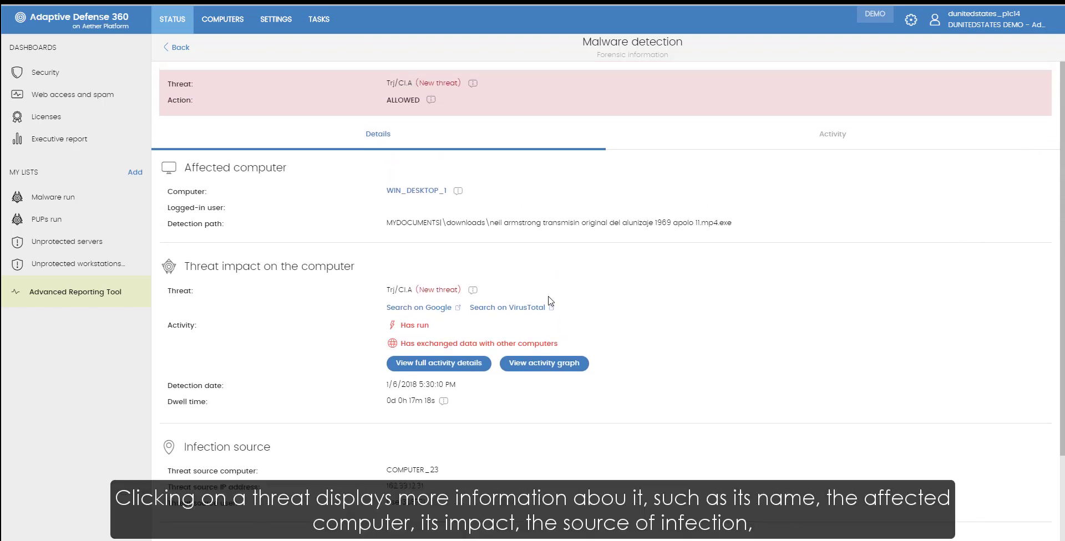
- Open the threat's full activity details and check the choices offered by the hash, trust level and action filters
{"action": "left_click", "coordinate": [439, 363]}
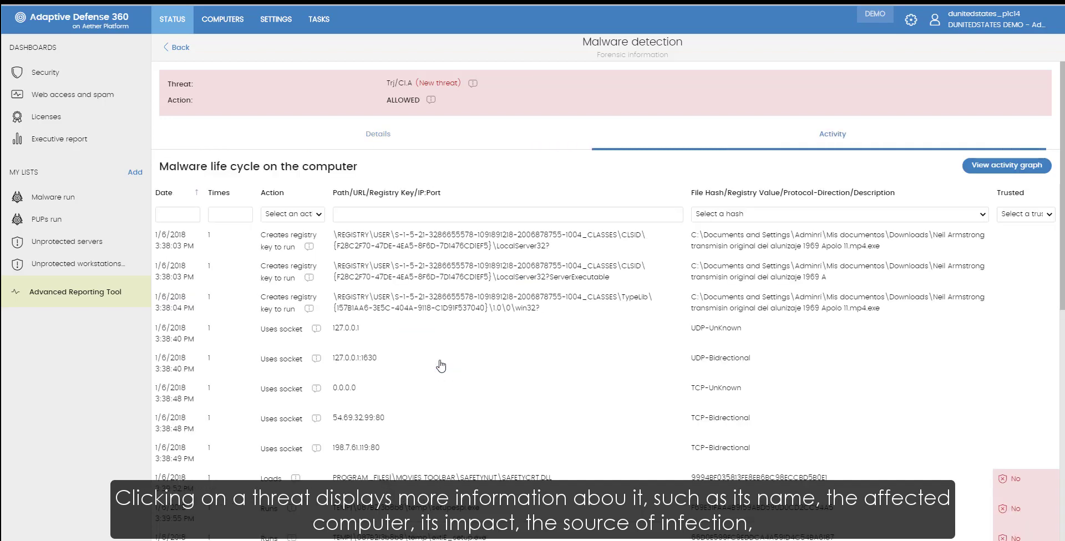
{"action": "left_click", "coordinate": [831, 214]}
{"action": "left_click", "coordinate": [1012, 216]}
{"action": "left_click", "coordinate": [1023, 215]}
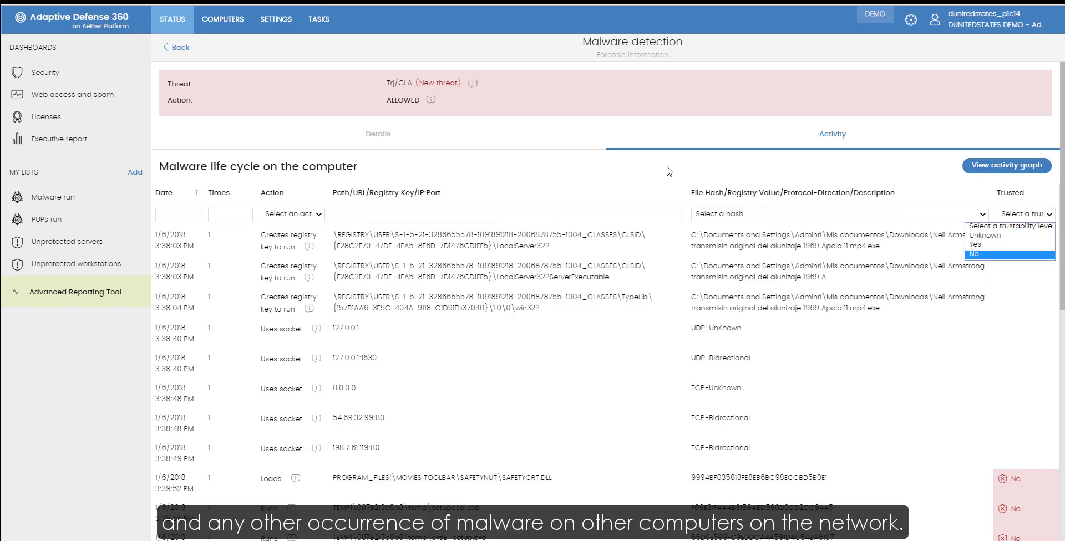
{"action": "left_click", "coordinate": [644, 177]}
{"action": "left_click", "coordinate": [309, 216]}
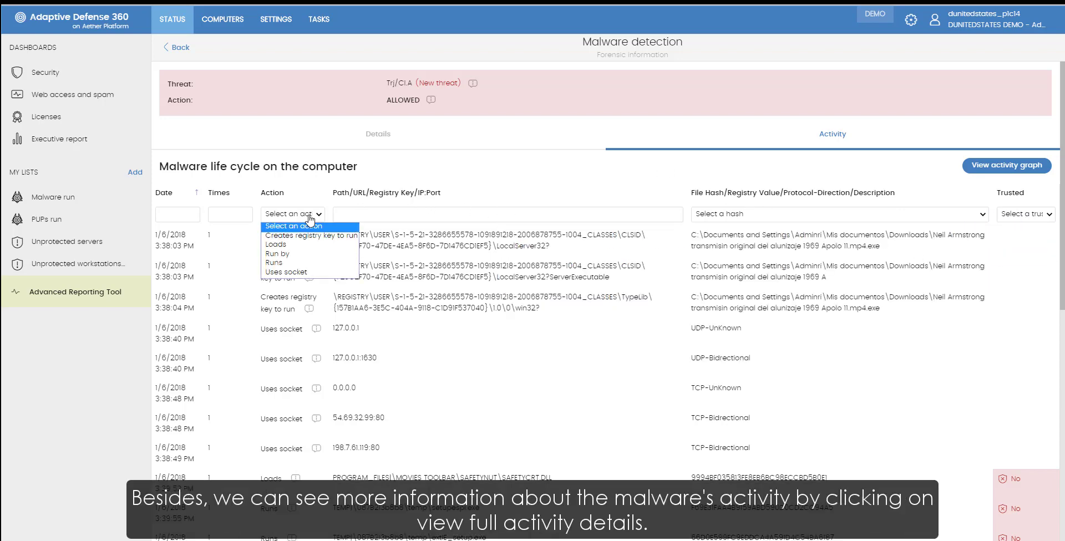
{"action": "left_click", "coordinate": [488, 174]}
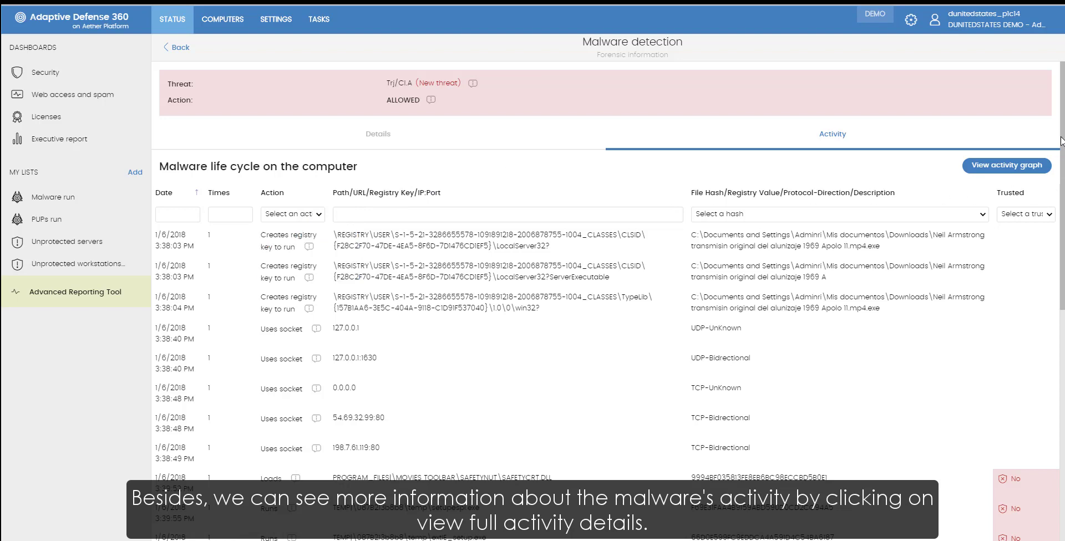
- Review the entries of the malware's life cycle on the computer
{"action": "scroll", "coordinate": [1061, 139], "scroll_direction": "down", "scroll_amount": 2}
{"action": "scroll", "coordinate": [608, 305], "scroll_direction": "down", "scroll_amount": 9}
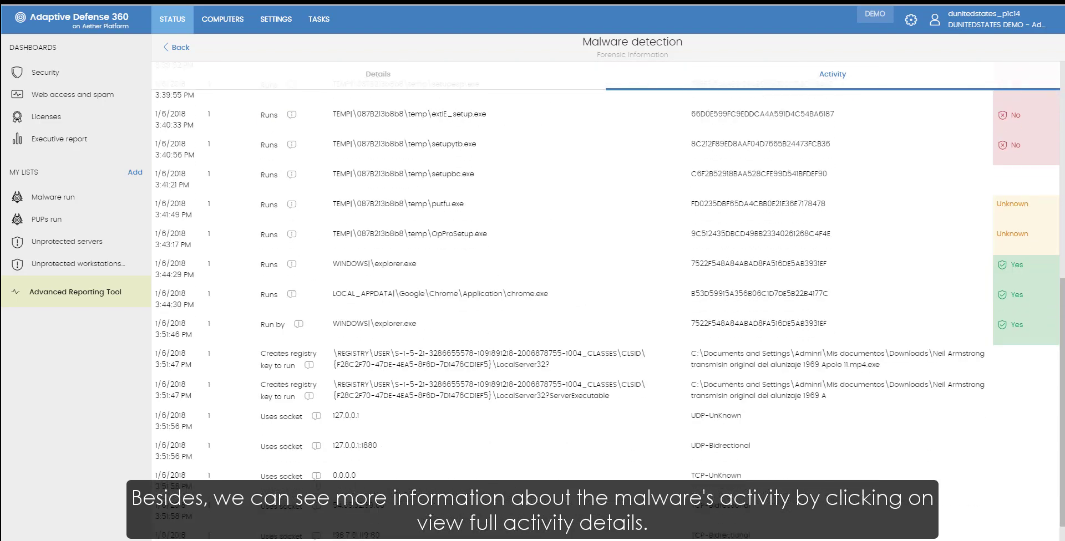
{"action": "scroll", "coordinate": [607, 305], "scroll_direction": "up", "scroll_amount": 11}
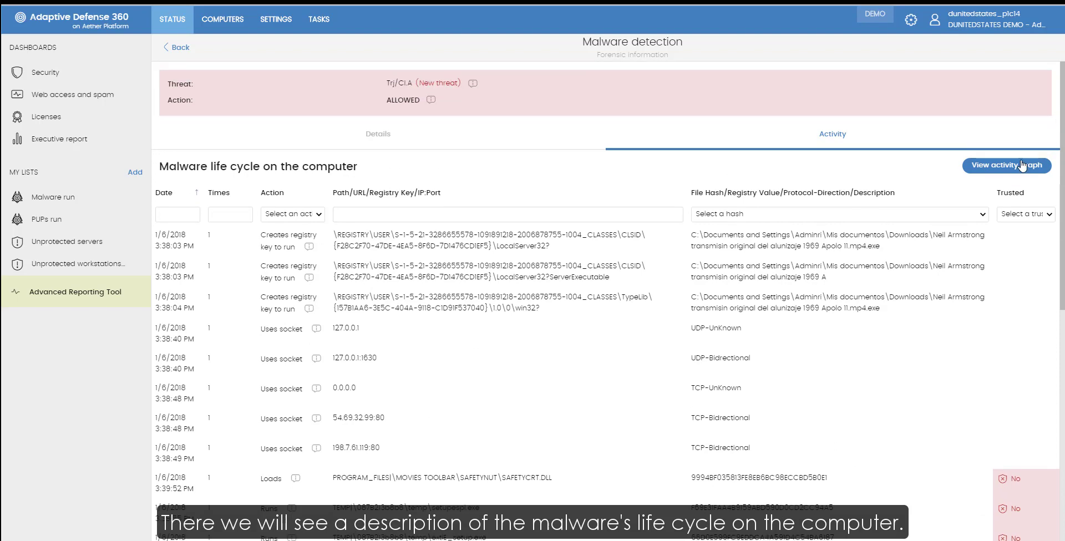
- Open the threat's activity graph, go to the first node and play the timeline
{"action": "left_click", "coordinate": [1007, 169]}
{"action": "left_click", "coordinate": [1007, 170]}
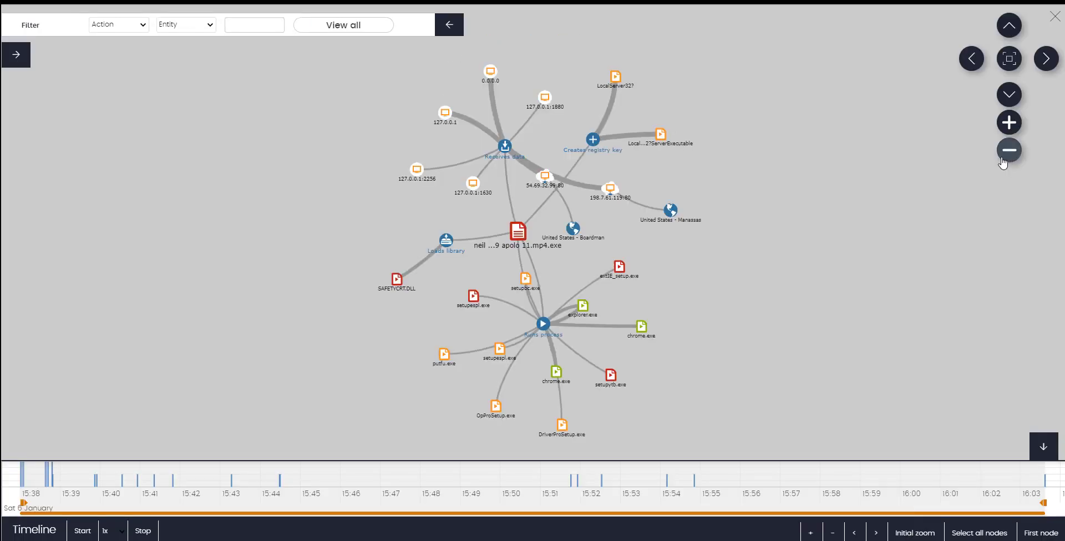
{"action": "left_click", "coordinate": [1037, 533]}
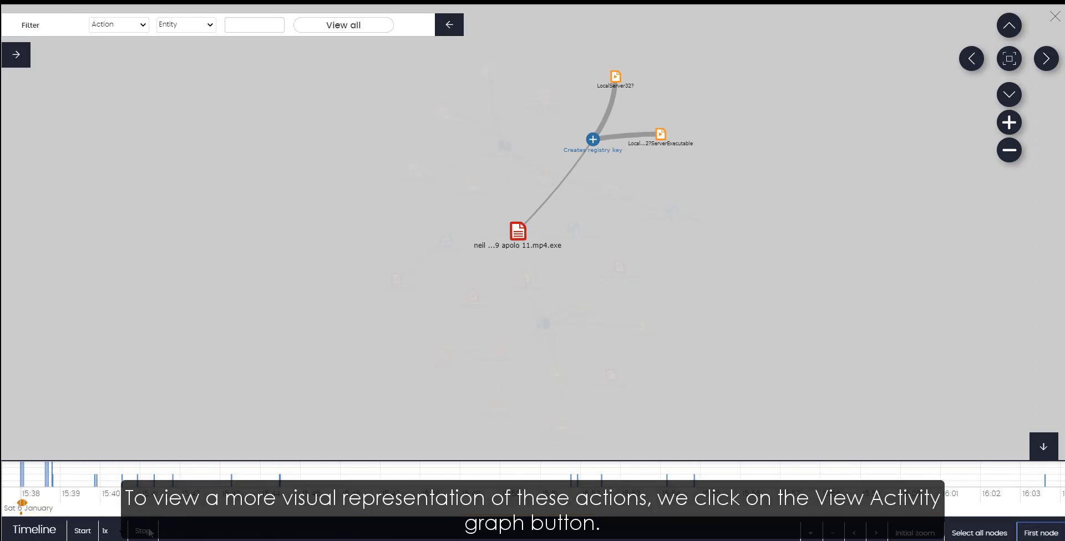
{"action": "left_click", "coordinate": [81, 531]}
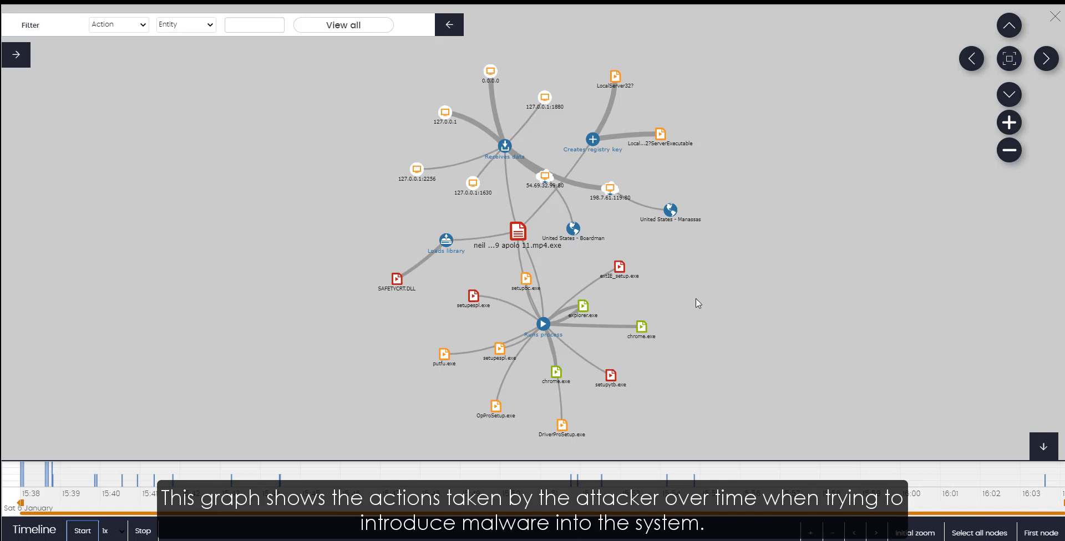
- View the node info of explorer.exe in the graph and check the options of the Action and Entity filters
{"action": "left_click", "coordinate": [584, 308]}
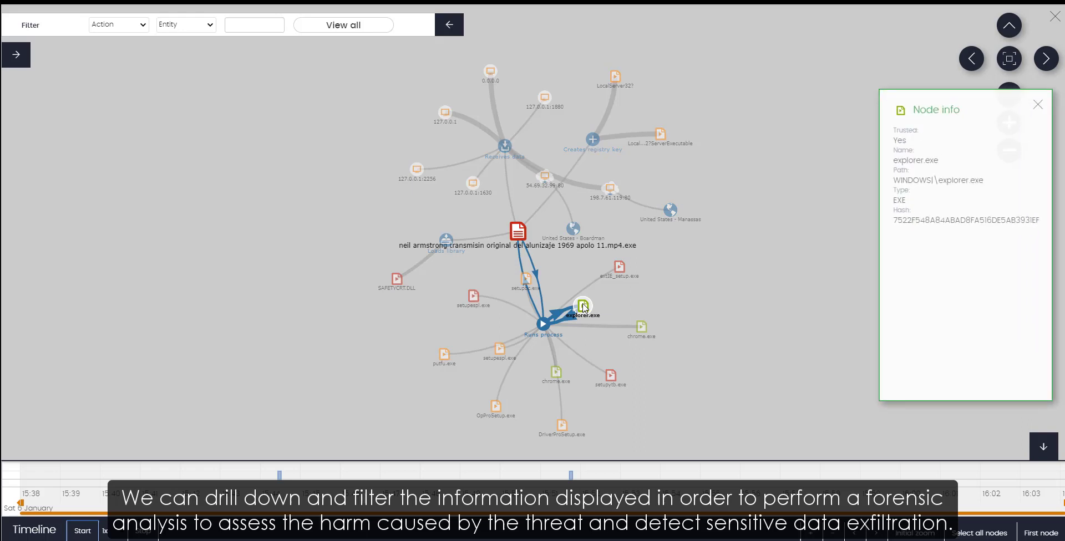
{"action": "left_click", "coordinate": [711, 285]}
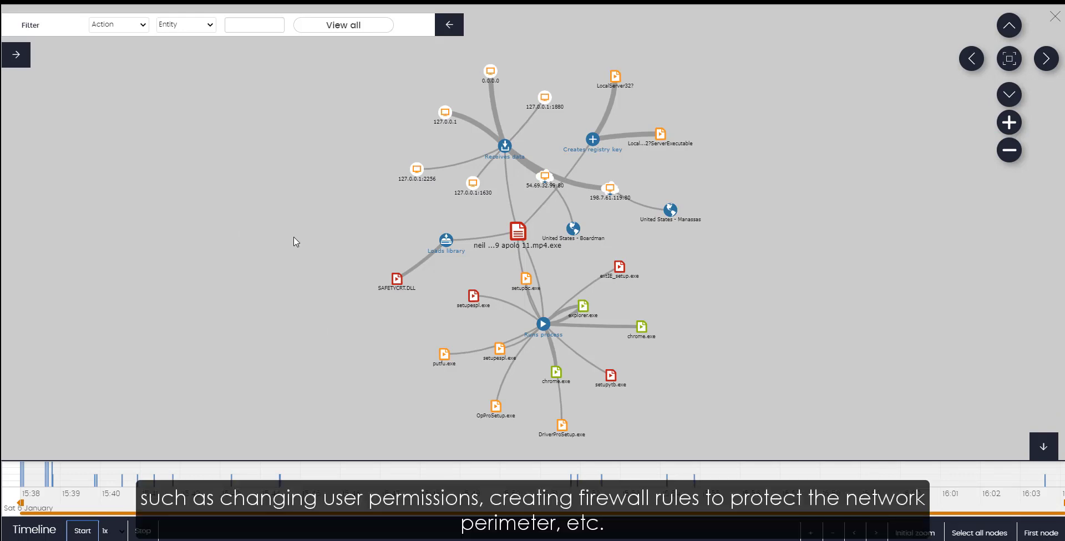
{"action": "left_click", "coordinate": [145, 28]}
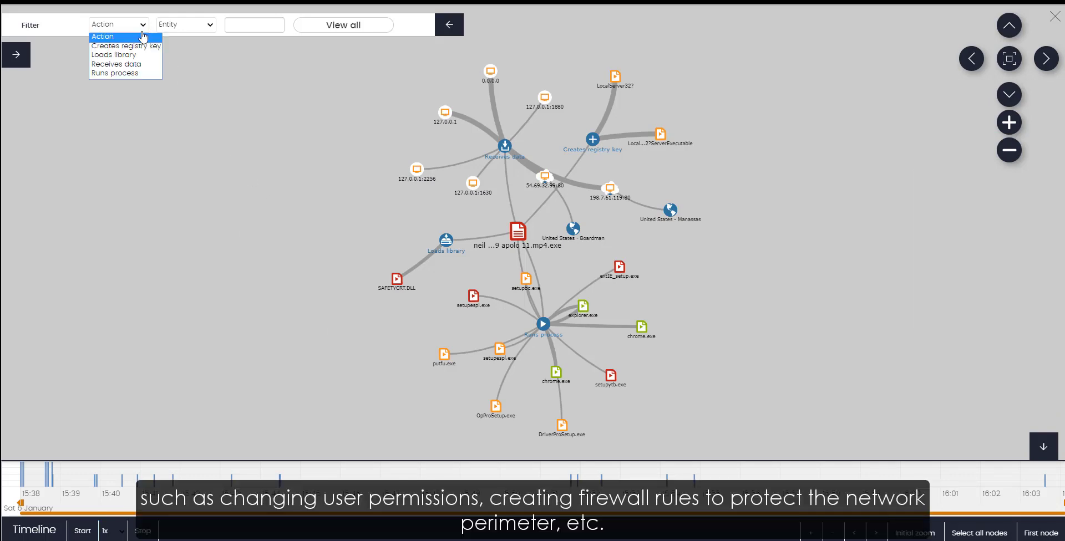
{"action": "left_click", "coordinate": [210, 49]}
{"action": "left_click", "coordinate": [210, 33]}
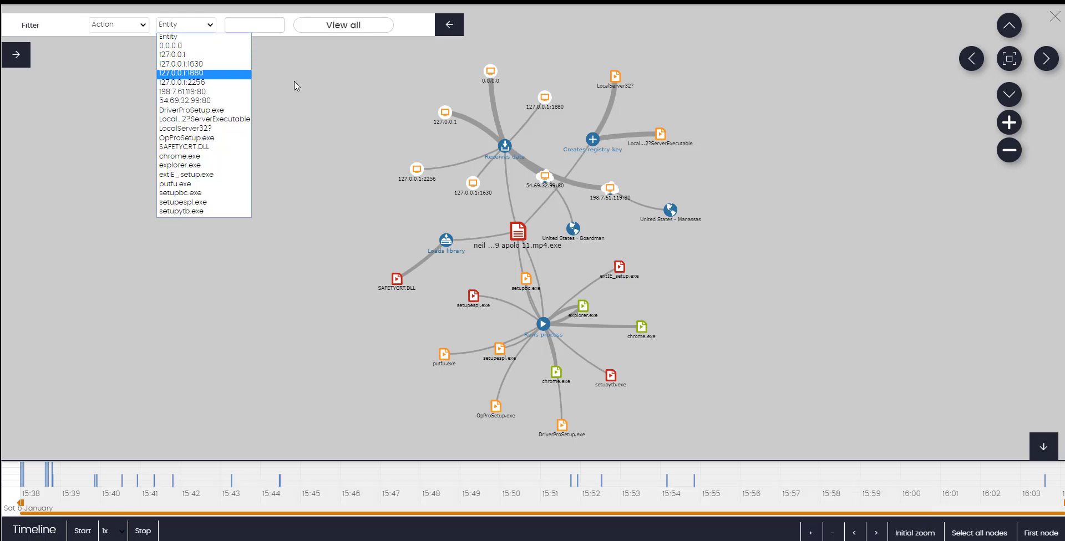
- Compare the node info of explorer.exe, setupytb.exe and the orange setupespl.exe in the activity graph
{"action": "left_click", "coordinate": [308, 89]}
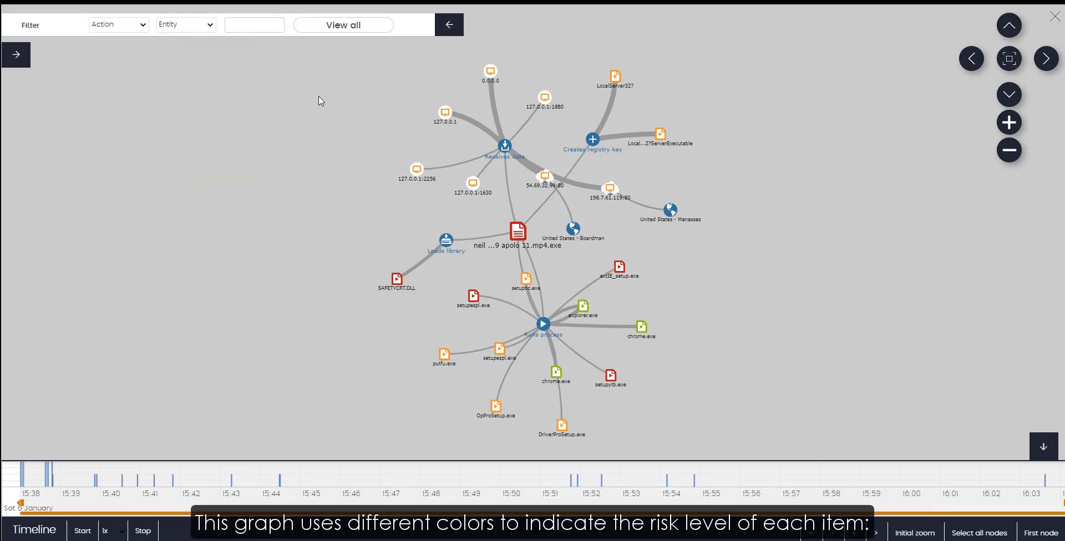
{"action": "left_click", "coordinate": [583, 306]}
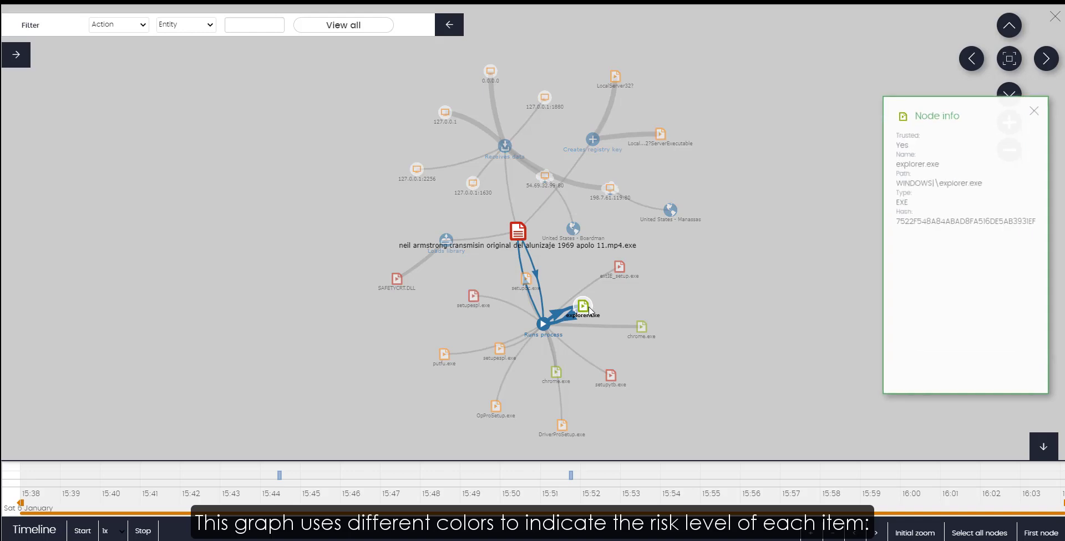
{"action": "left_click", "coordinate": [683, 350]}
{"action": "left_click", "coordinate": [610, 376]}
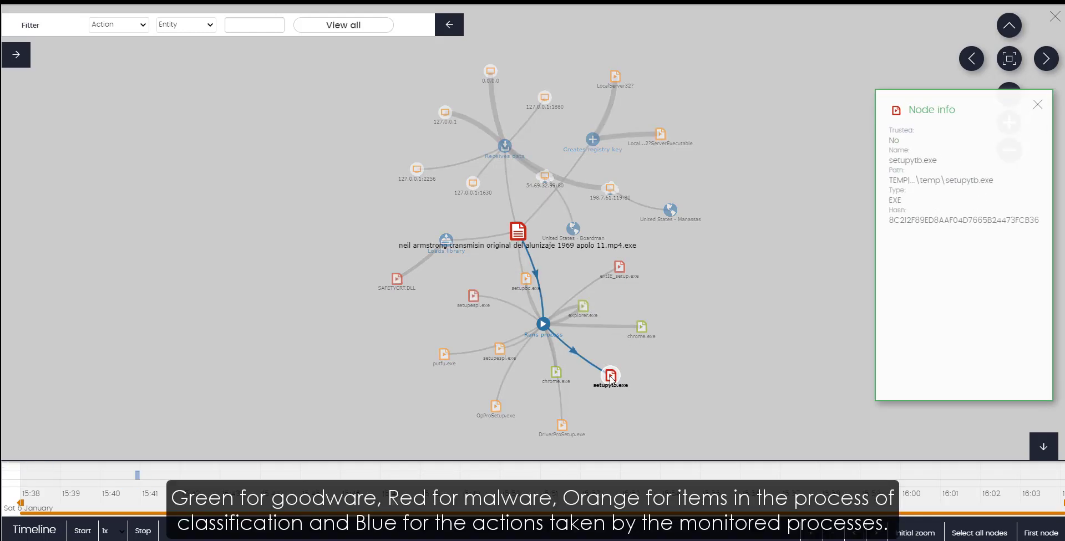
{"action": "left_click", "coordinate": [701, 336]}
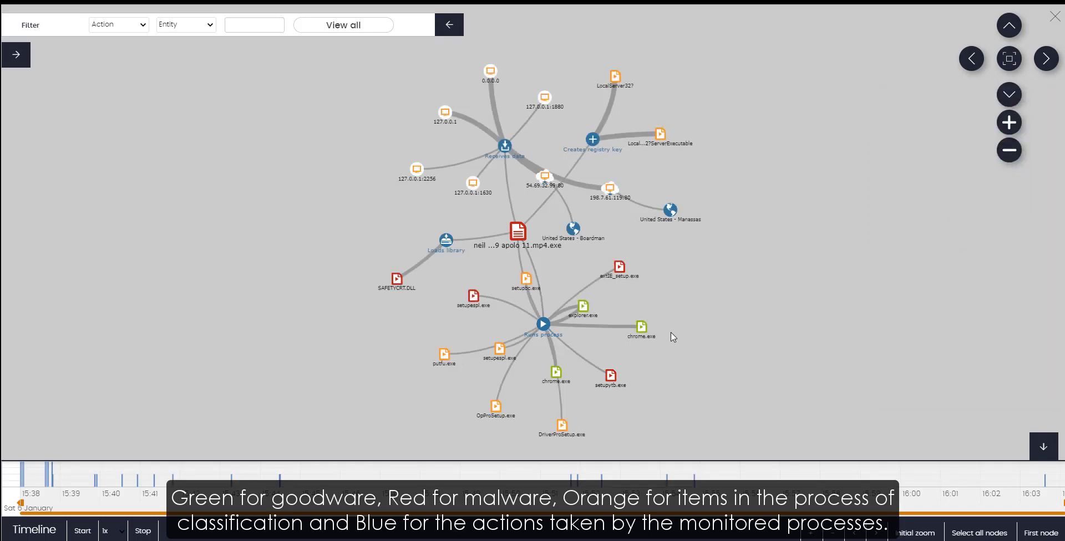
{"action": "left_click", "coordinate": [500, 348]}
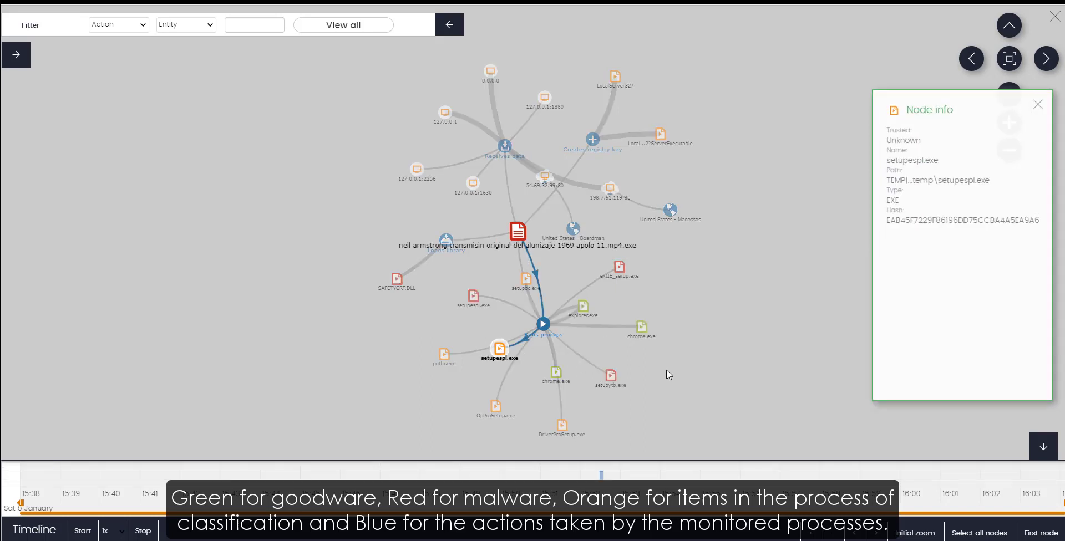
{"action": "left_click", "coordinate": [675, 294]}
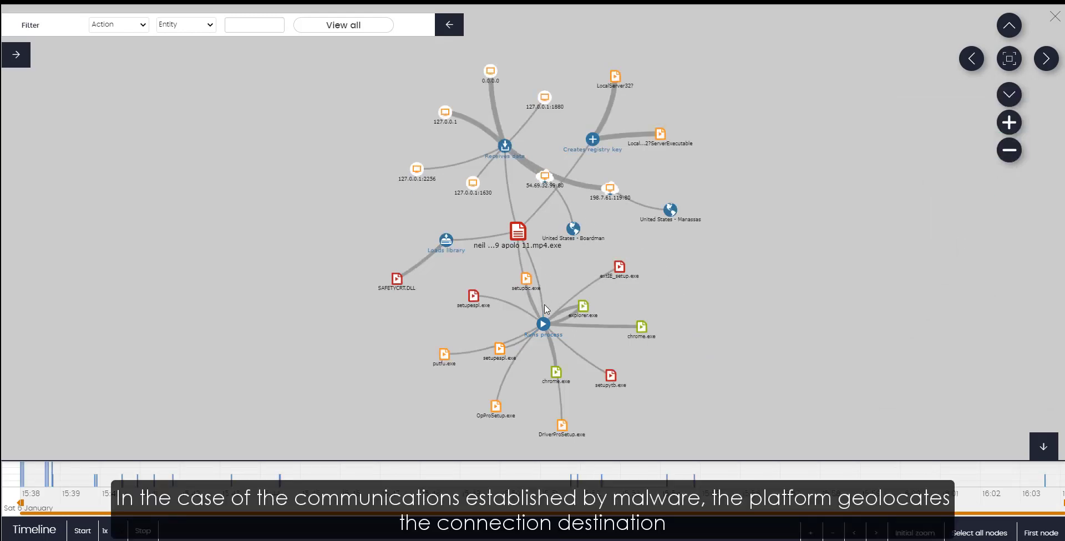
- View the node info of the process-running action, the United States - Manassas destination and the central malware file
{"action": "left_click", "coordinate": [543, 325]}
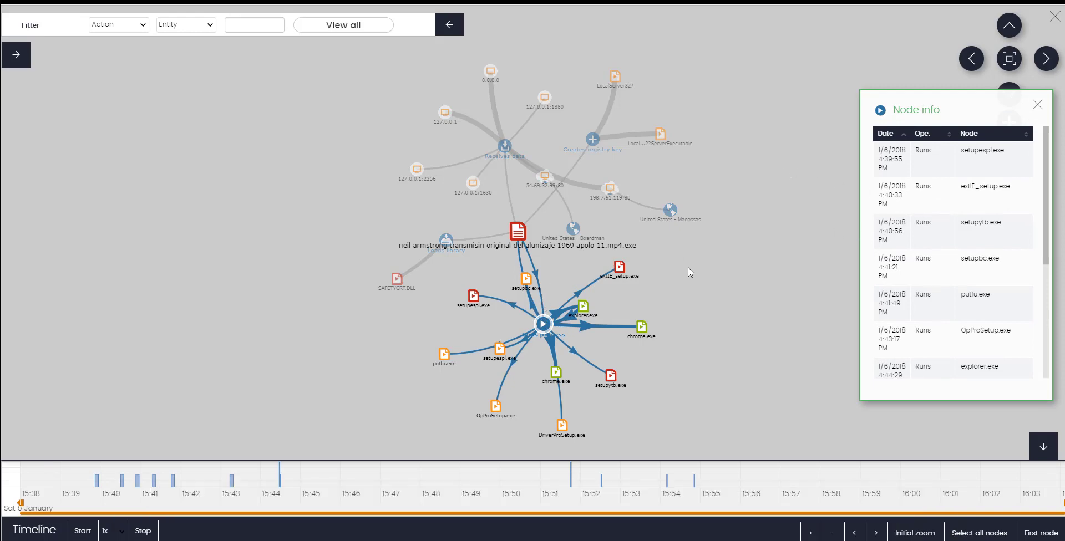
{"action": "left_click", "coordinate": [669, 210]}
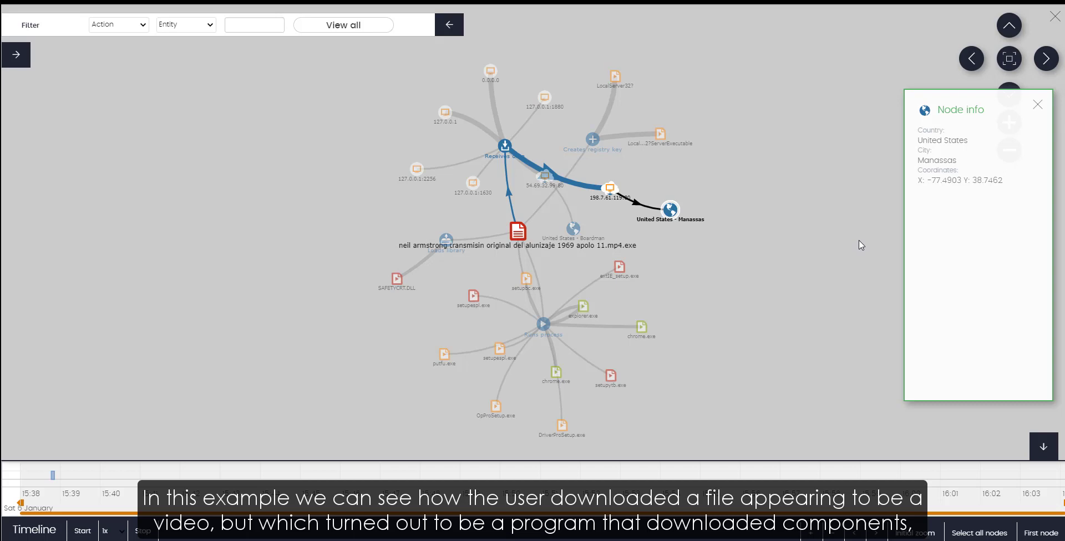
{"action": "left_click", "coordinate": [1036, 106]}
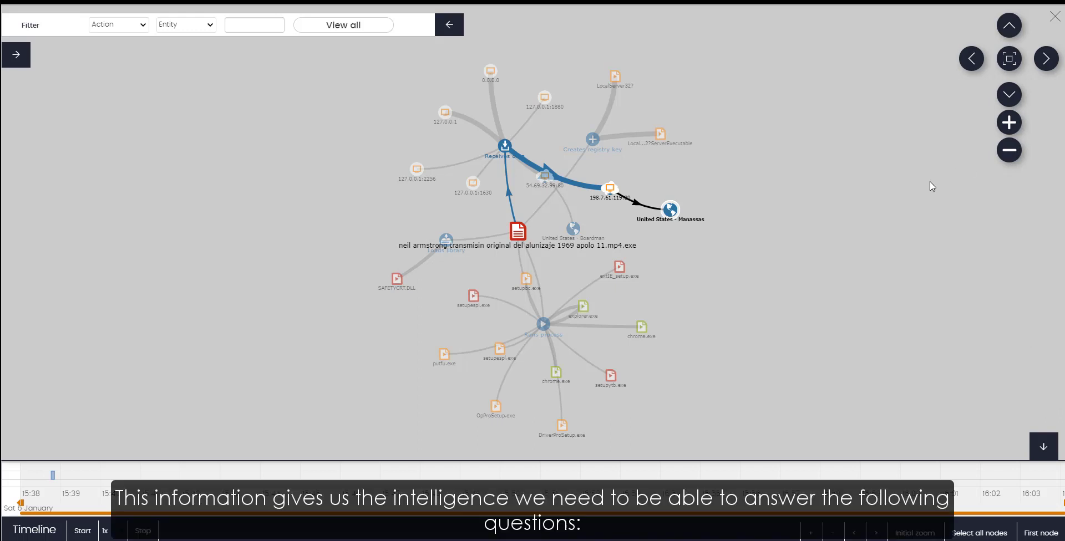
{"action": "left_click", "coordinate": [520, 234]}
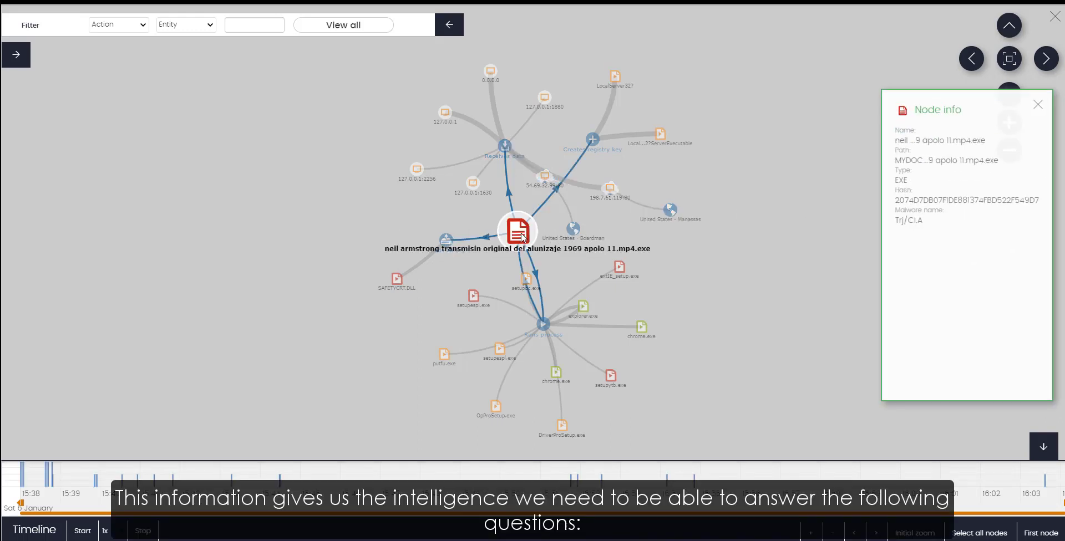
{"action": "left_click", "coordinate": [761, 276]}
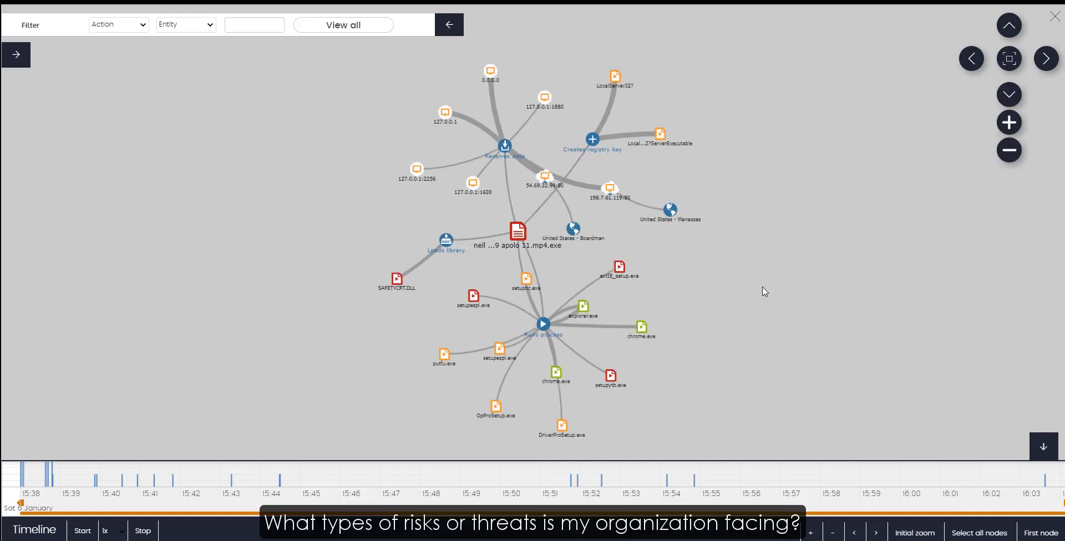